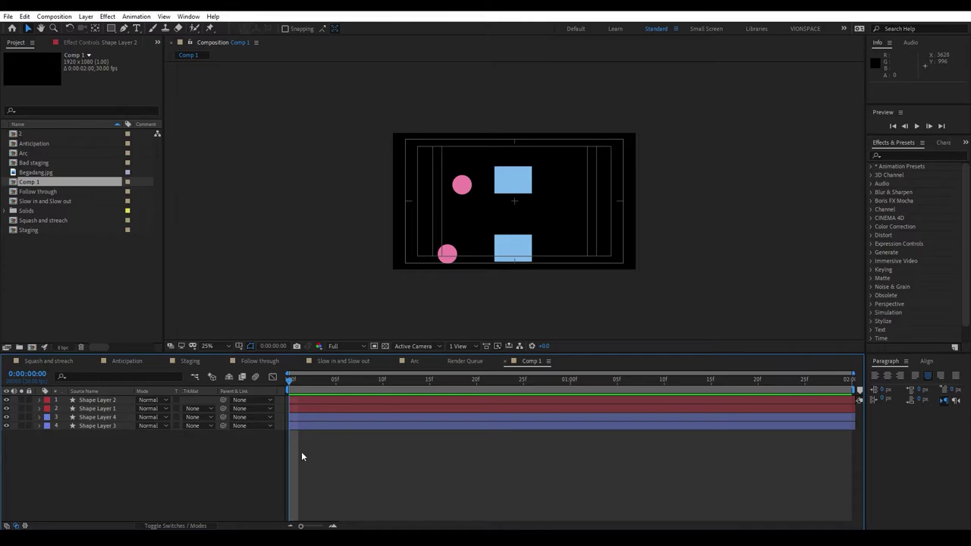
# - Reveal Shape Layer 2's Position property and set its first keyframe at 0:00:00:00
pyautogui.click(89, 401)
pyautogui.click(617, 453)
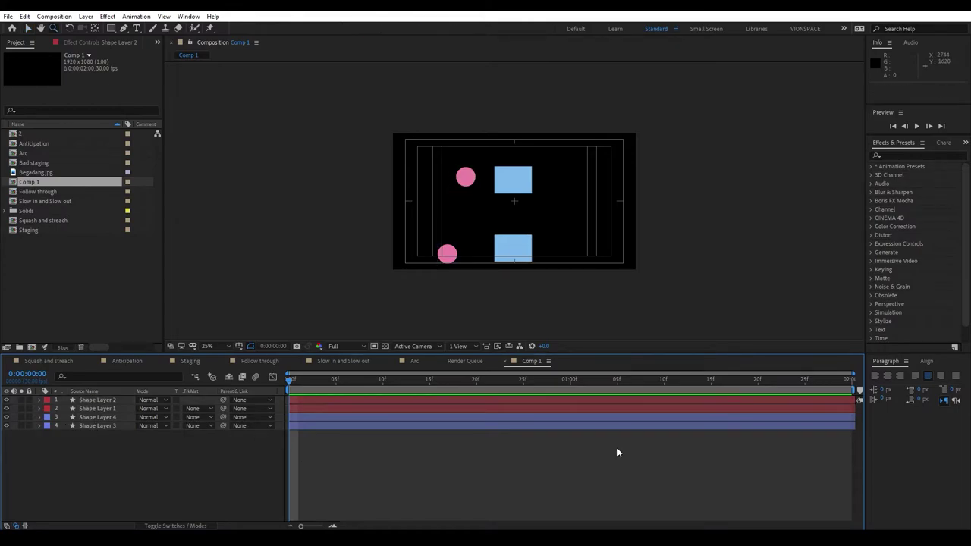
pyautogui.click(100, 401)
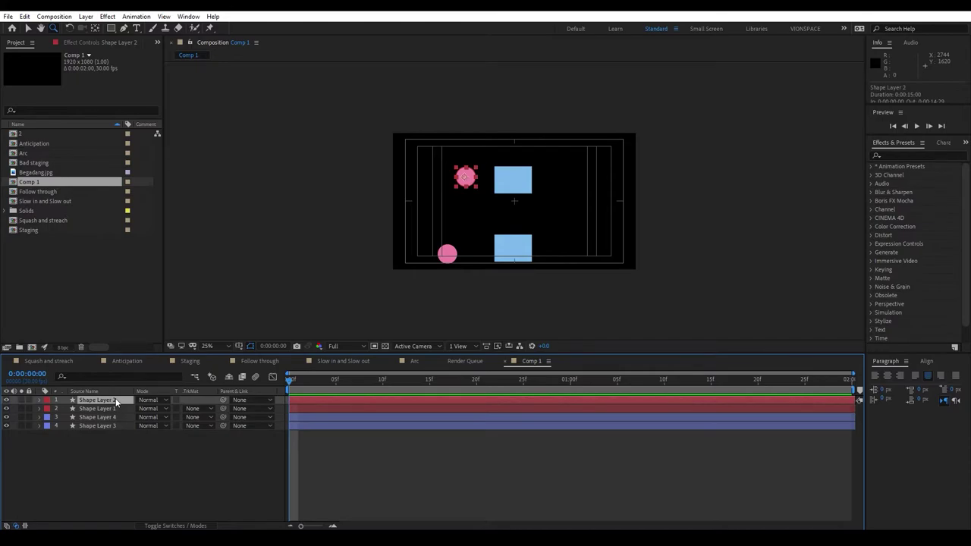
pyautogui.press('p')
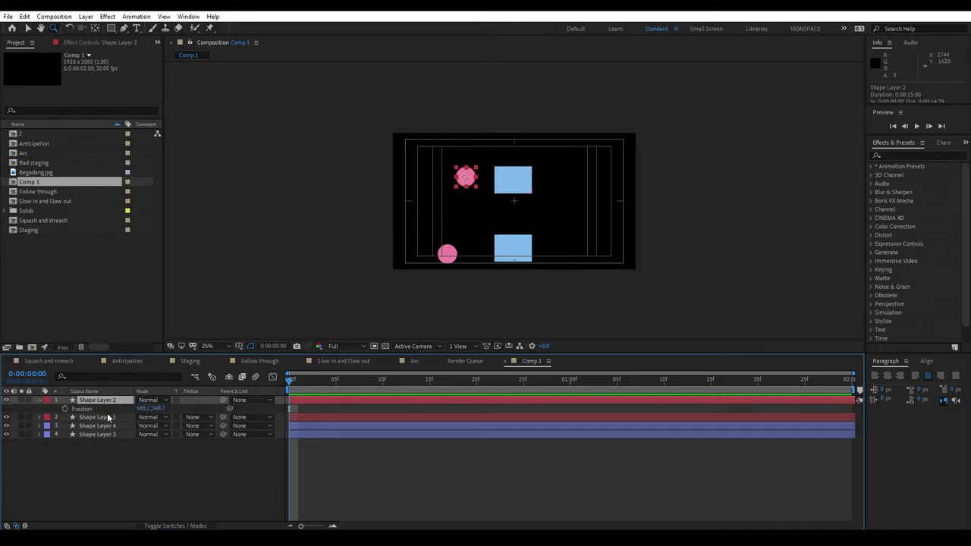
pyautogui.click(63, 408)
# - At 0:00:00:15, move the Shape Layer 2 circle just above the upper blue rectangle, to about 973, 129
pyautogui.moveTo(331, 379); pyautogui.dragTo(428, 382)
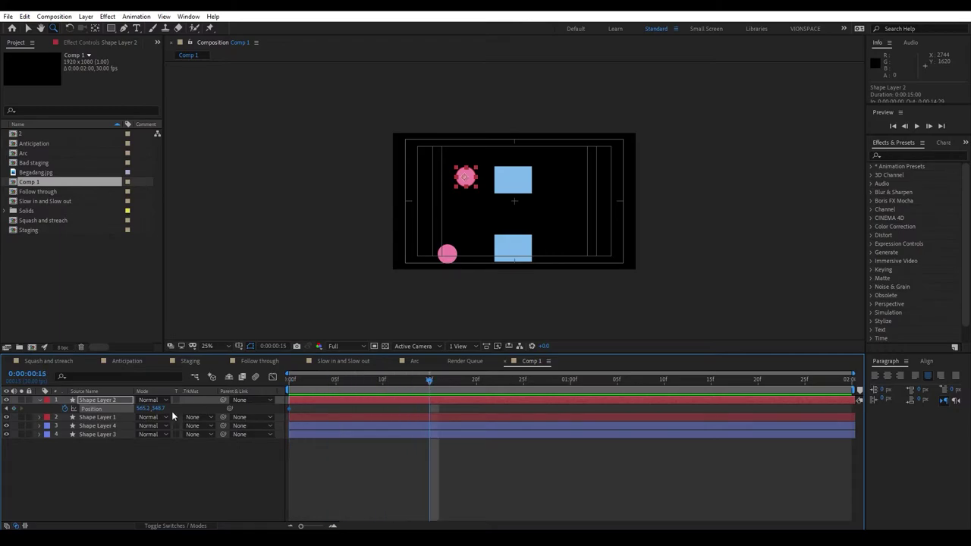
pyautogui.click(467, 184)
pyautogui.moveTo(466, 179); pyautogui.dragTo(517, 150)
# - At 0:00:01:00, move the circle past the upper rectangle to about 1337, 365, and collapse the middle path handle to straighten the motion path
pyautogui.moveTo(429, 383); pyautogui.dragTo(566, 383)
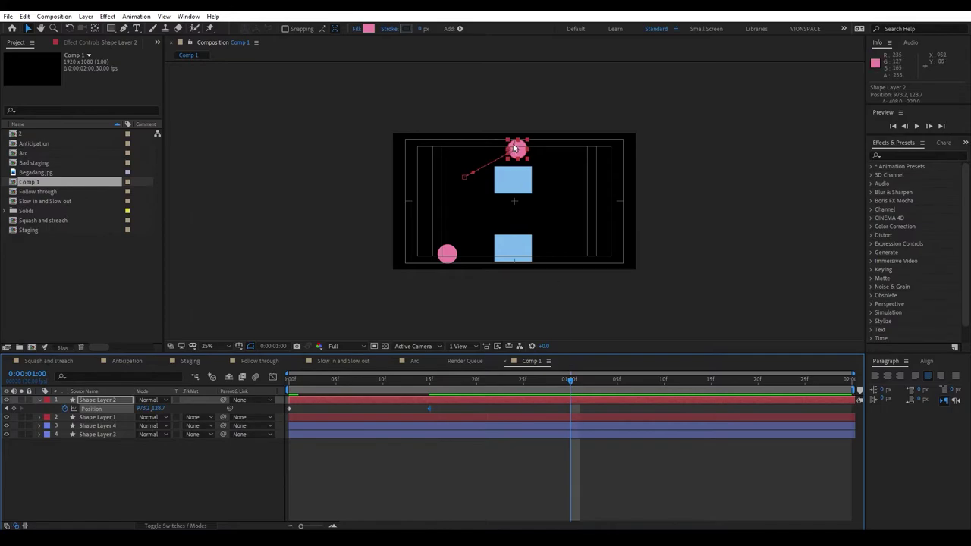
pyautogui.moveTo(517, 149); pyautogui.dragTo(564, 180)
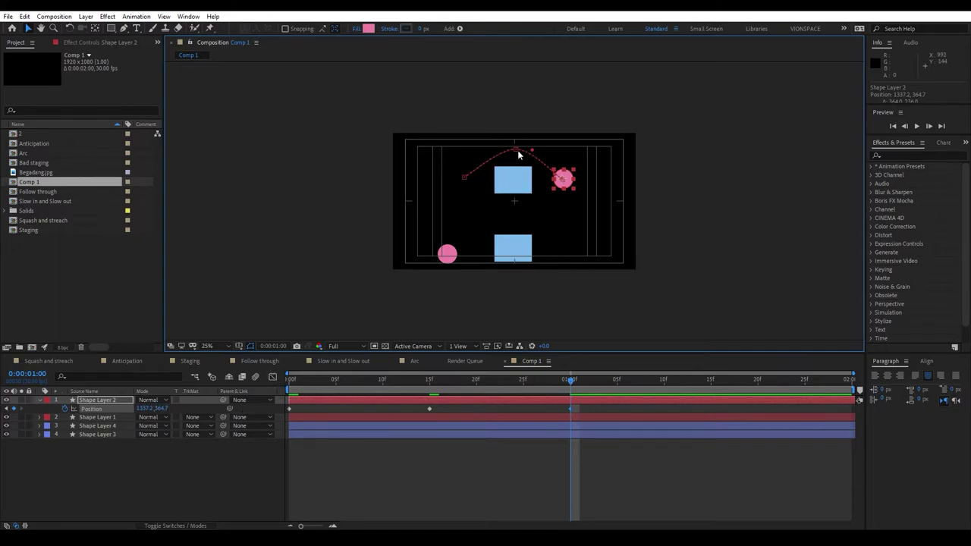
pyautogui.moveTo(528, 154)
pyautogui.mouseDown()
pyautogui.moveTo(501, 154)
pyautogui.moveTo(518, 153)
pyautogui.mouseUp()
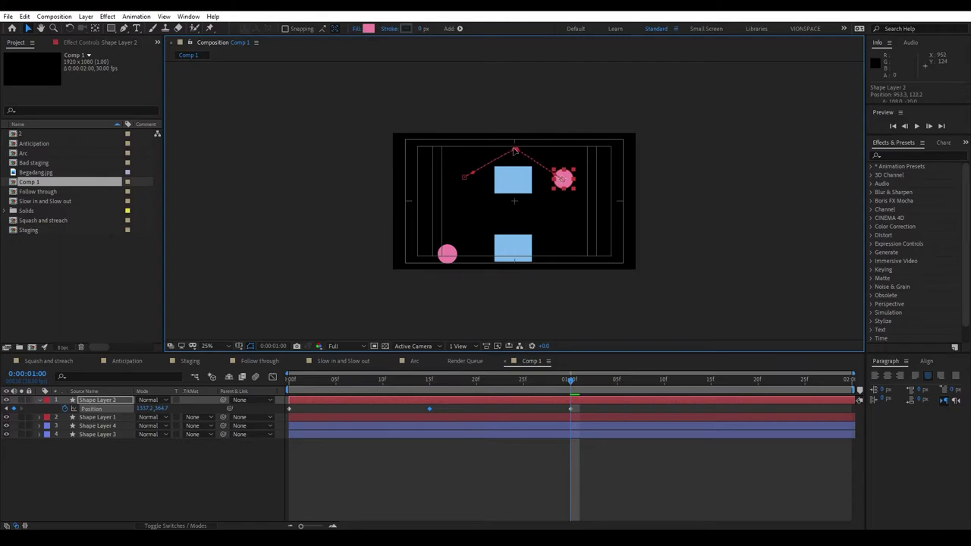
pyautogui.click(513, 469)
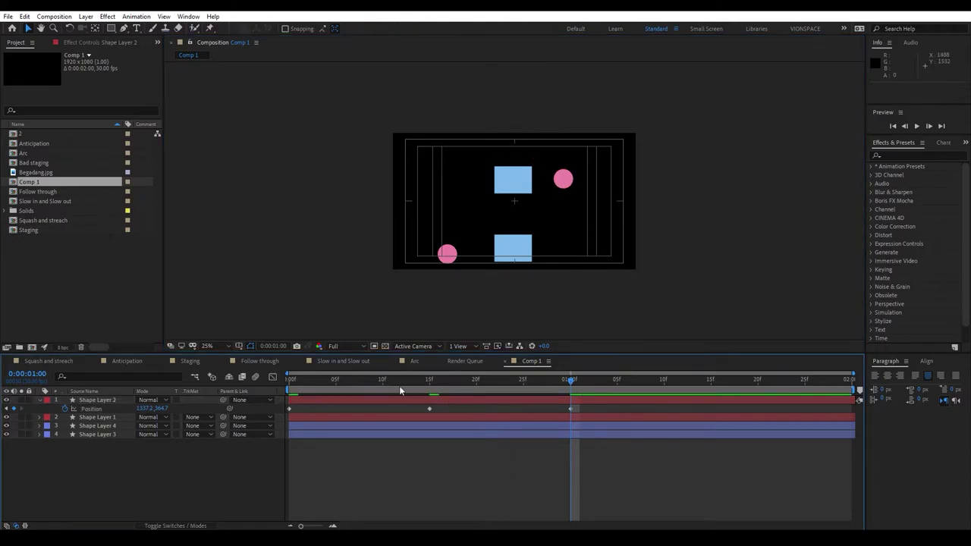
# - Check the middle Position keyframe of Shape Layer 2 and preview its animation from the first frame
pyautogui.moveTo(425, 381); pyautogui.dragTo(268, 410)
pyautogui.click(428, 409)
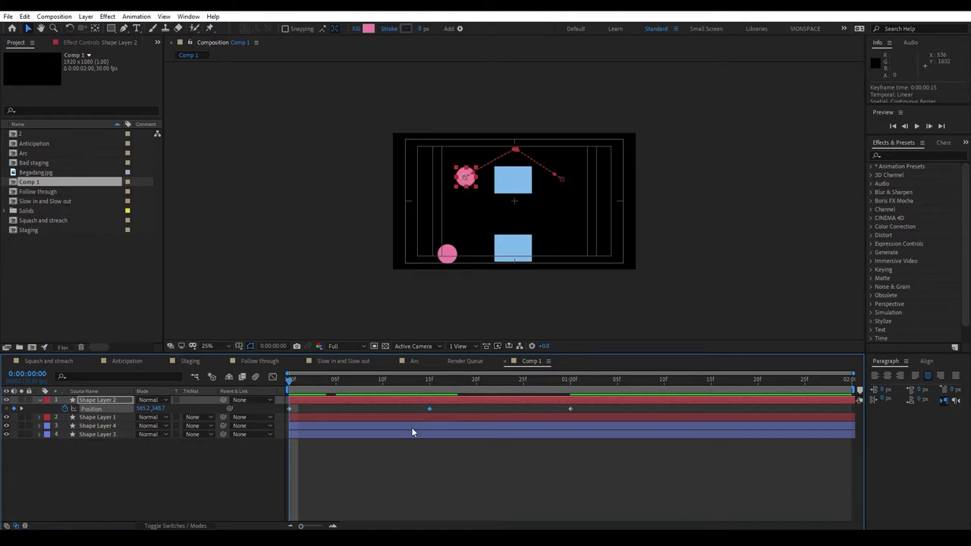
pyautogui.moveTo(291, 382)
pyautogui.mouseDown()
pyautogui.moveTo(396, 373)
pyautogui.moveTo(568, 412)
pyautogui.moveTo(428, 399)
pyautogui.moveTo(295, 406)
pyautogui.moveTo(416, 376)
pyautogui.moveTo(541, 430)
pyautogui.moveTo(280, 389)
pyautogui.mouseUp()
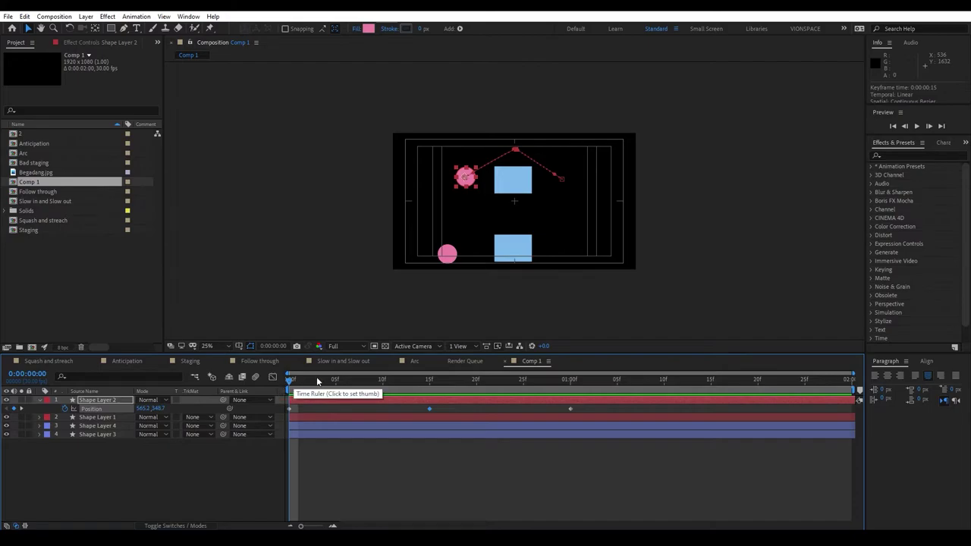
pyautogui.press('space')
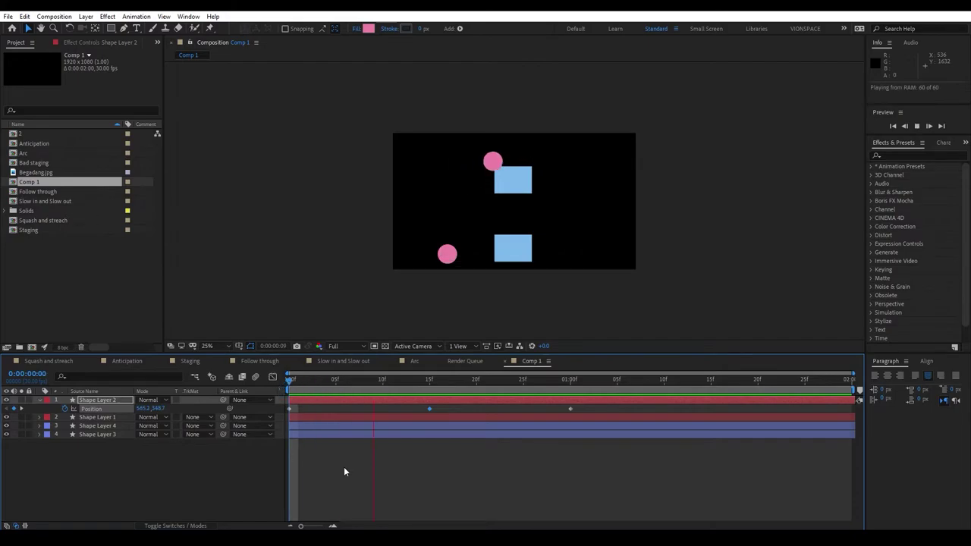
pyautogui.press('space')
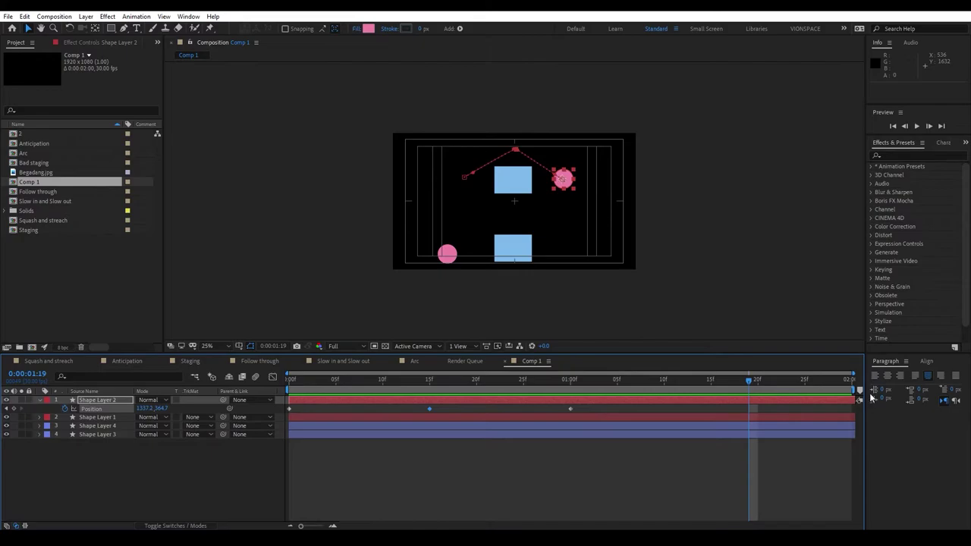
# - Shorten the work area to end at 0:00:00:29 and replay the upper circle's motion from the start
pyautogui.moveTo(858, 394); pyautogui.dragTo(586, 397)
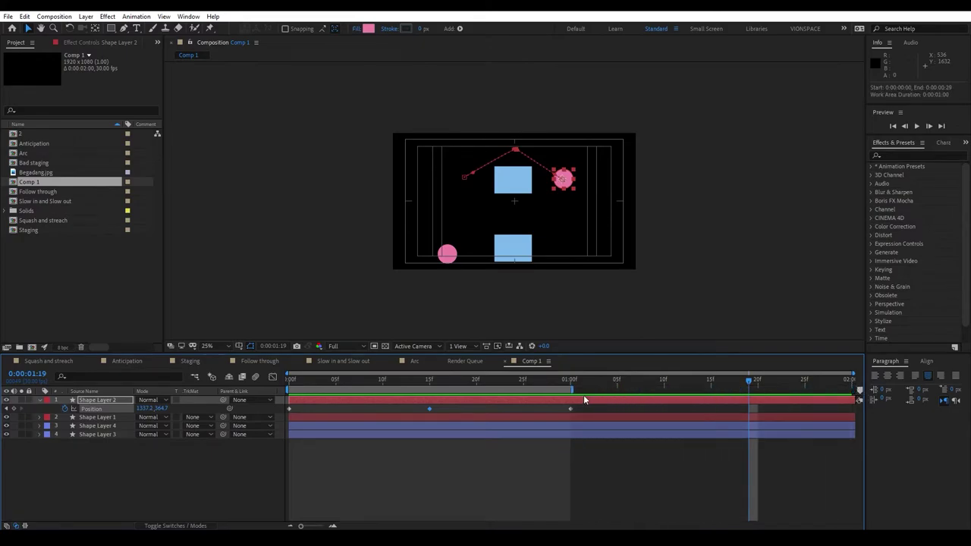
pyautogui.press('space')
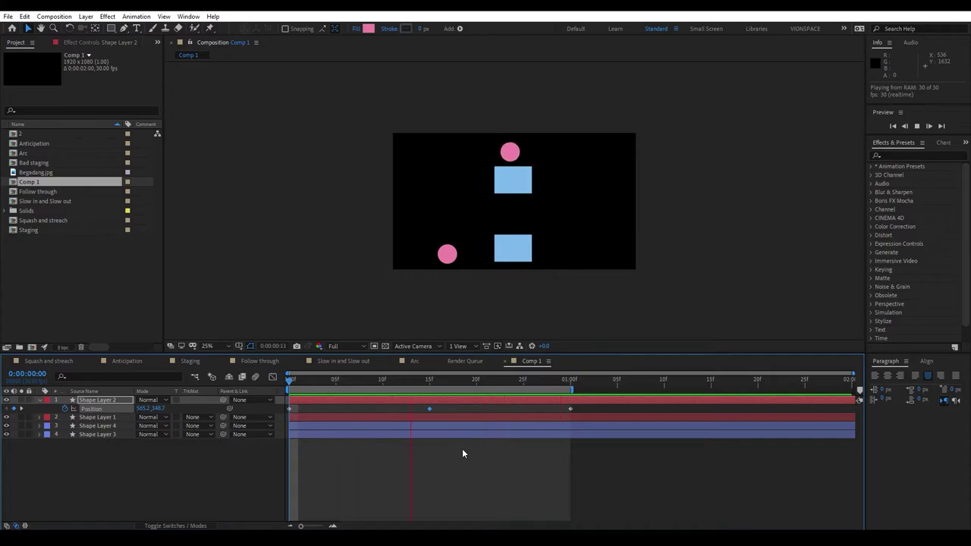
pyautogui.click(397, 401)
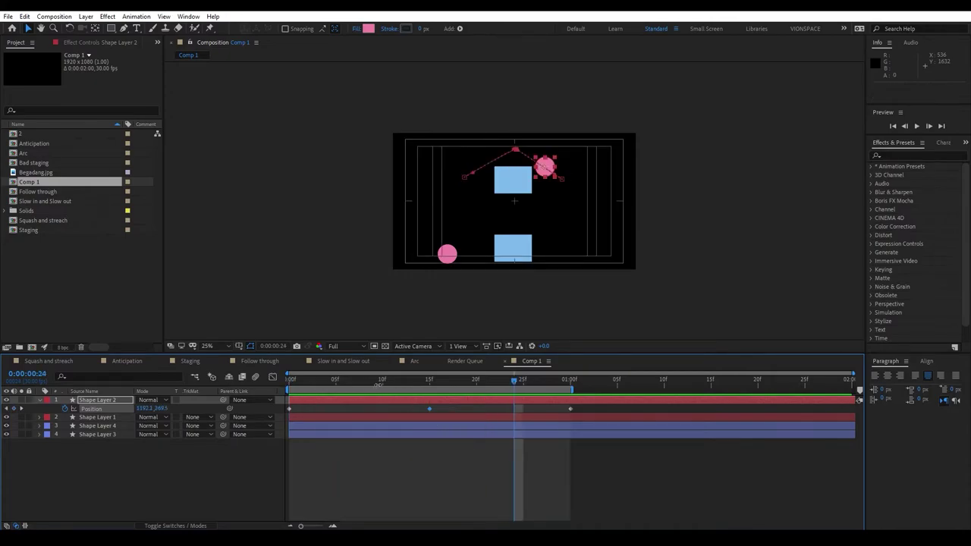
pyautogui.moveTo(514, 379); pyautogui.dragTo(285, 382)
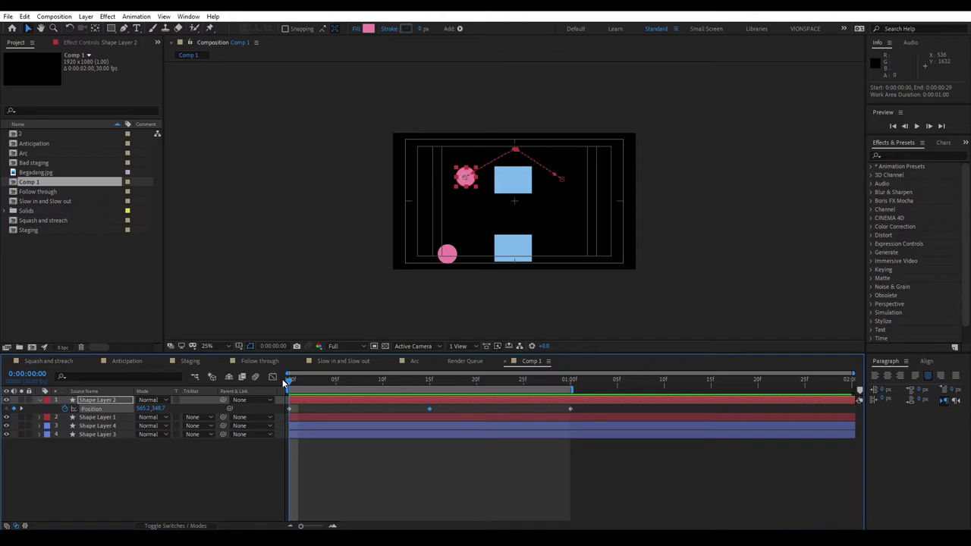
# - Collapse Shape Layer 2's properties and set a Position keyframe on Shape Layer 4 at 0:00:00:00
pyautogui.click(40, 400)
pyautogui.click(72, 444)
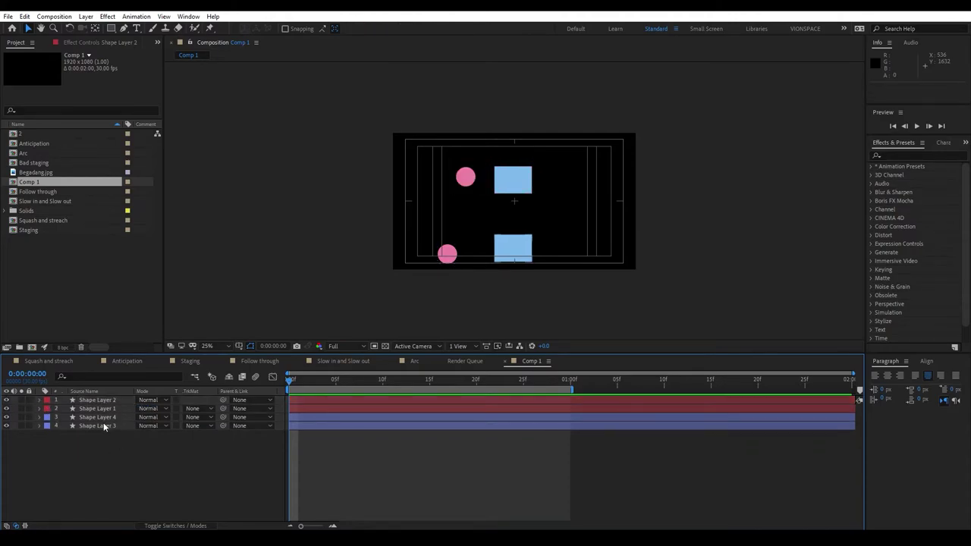
pyautogui.click(101, 417)
pyautogui.press('p')
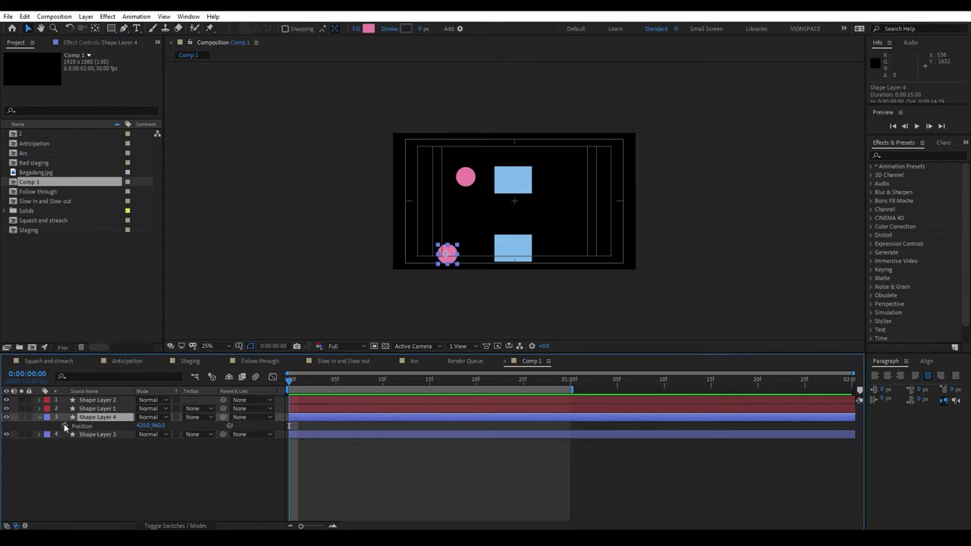
pyautogui.click(64, 426)
# - At 0:00:00:15, move the Shape Layer 4 circle just above the lower blue rectangle, to about 956, 660
pyautogui.click(383, 391)
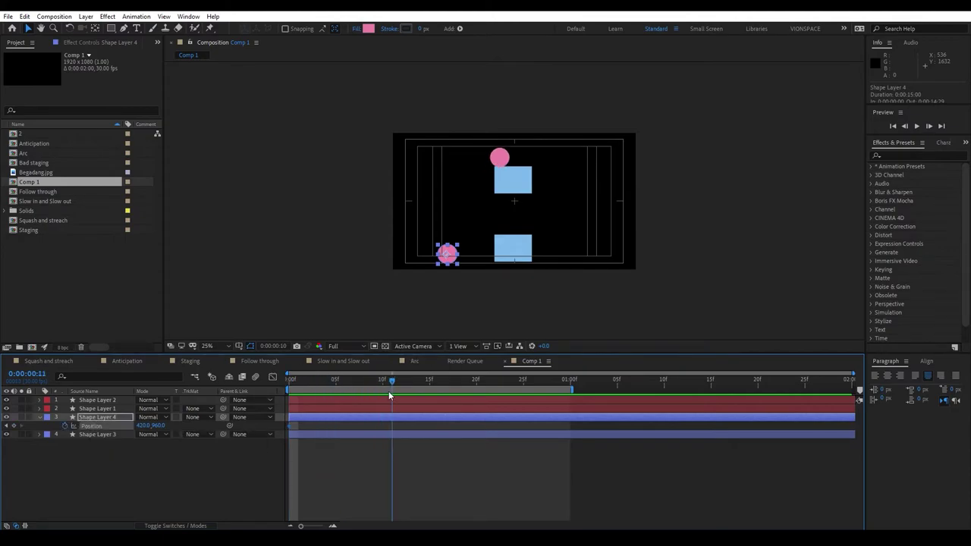
pyautogui.moveTo(386, 393); pyautogui.dragTo(430, 391)
pyautogui.moveTo(448, 258); pyautogui.dragTo(515, 217)
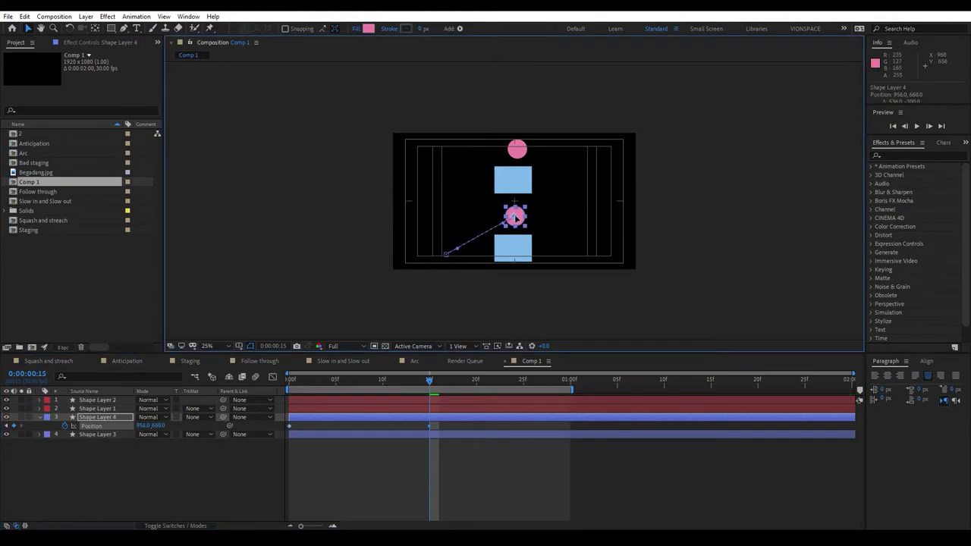
# - At 0:00:00:29, move the lower circle down past the lower rectangle, to about 1464, 968
pyautogui.moveTo(430, 383); pyautogui.dragTo(558, 403)
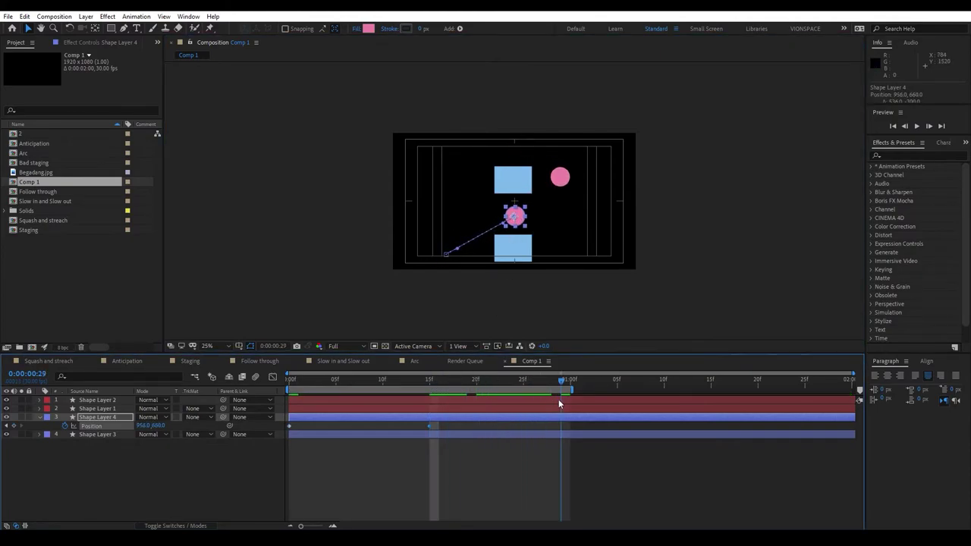
pyautogui.moveTo(521, 226); pyautogui.dragTo(575, 256)
pyautogui.click(564, 481)
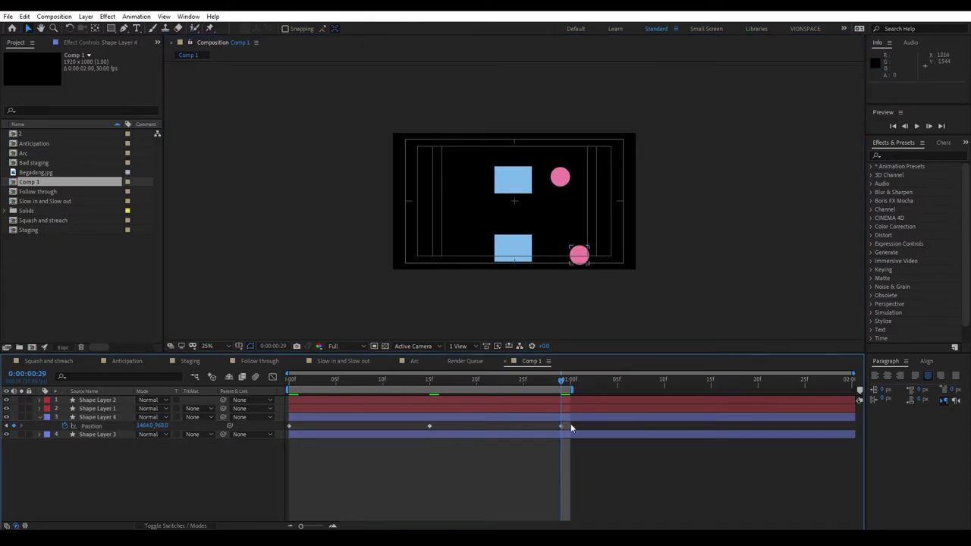
# - Select Shape Layer 4's Position keyframes, stretch the middle path handles outward for a rounder arc, and preview the motion
pyautogui.moveTo(574, 426); pyautogui.dragTo(282, 439)
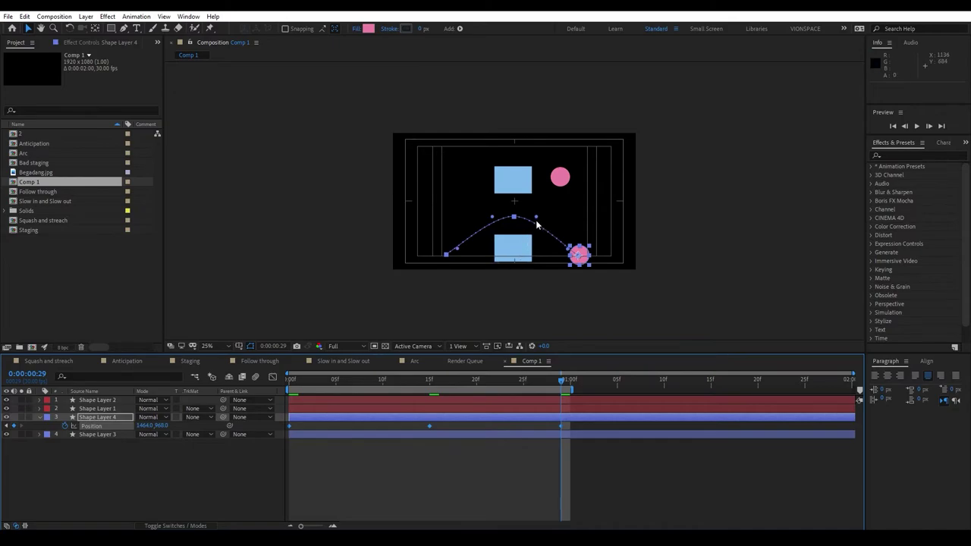
pyautogui.click(508, 464)
pyautogui.moveTo(571, 427); pyautogui.dragTo(283, 431)
pyautogui.click(470, 434)
pyautogui.click(427, 429)
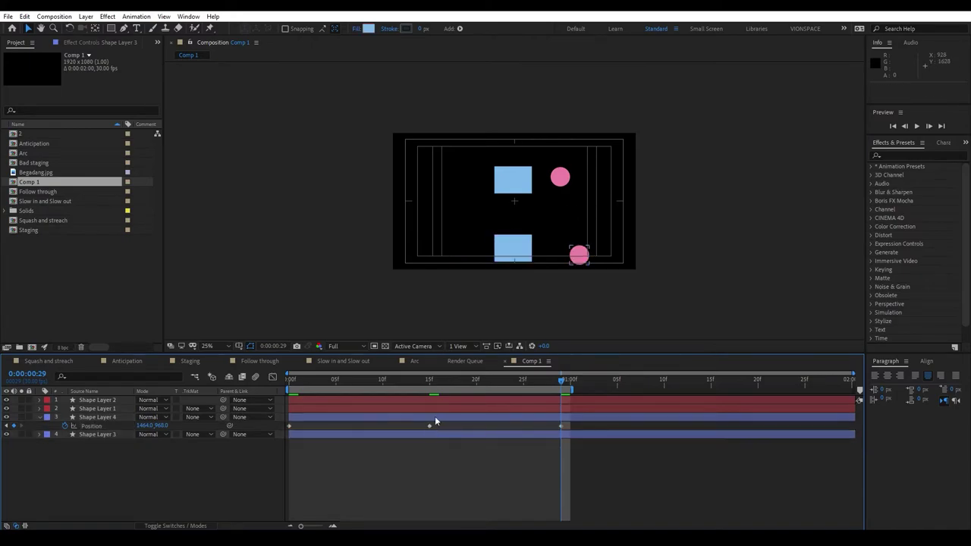
pyautogui.moveTo(570, 425); pyautogui.dragTo(282, 432)
pyautogui.moveTo(537, 219); pyautogui.dragTo(477, 216)
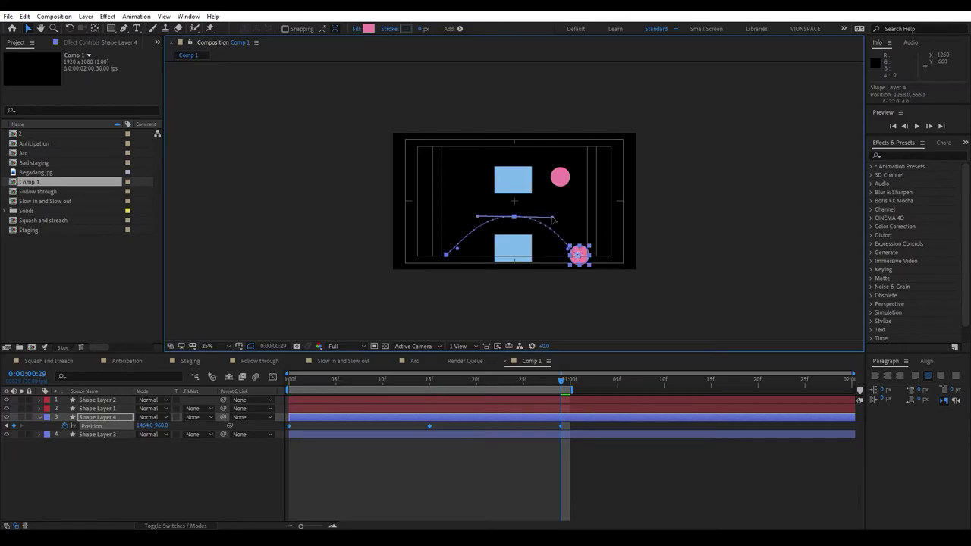
pyautogui.click(437, 461)
pyautogui.press('space')
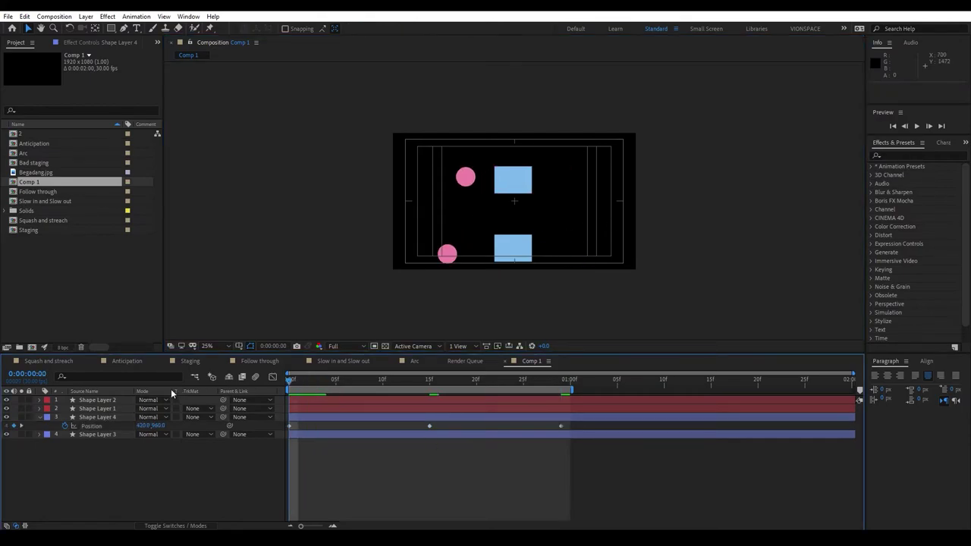